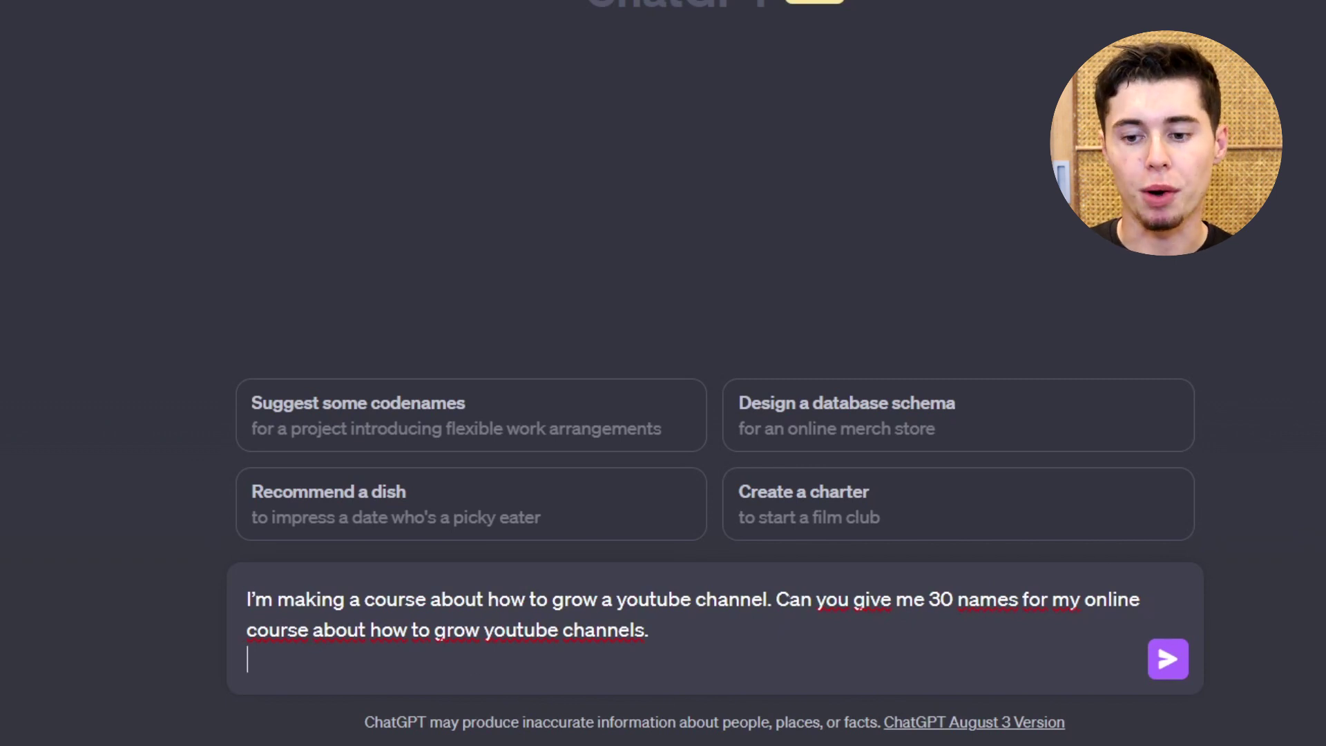
- Submit the ChatGPT request for 30 YouTube course name ideas
{"action": "left_click", "coordinate": [1181, 649]}
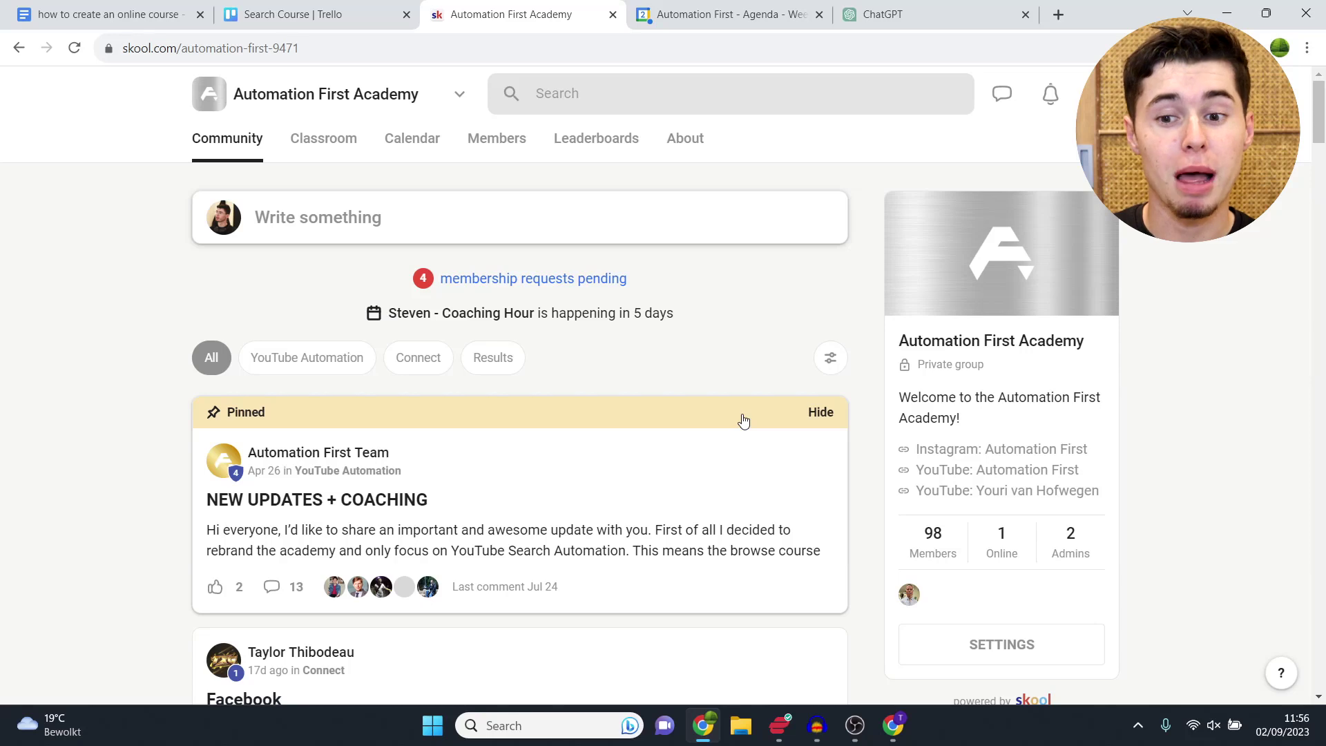
- Skim the Automation First Academy feed posts, then switch to the Classroom course list
{"action": "scroll", "coordinate": [743, 420], "scroll_direction": "down", "scroll_amount": 8}
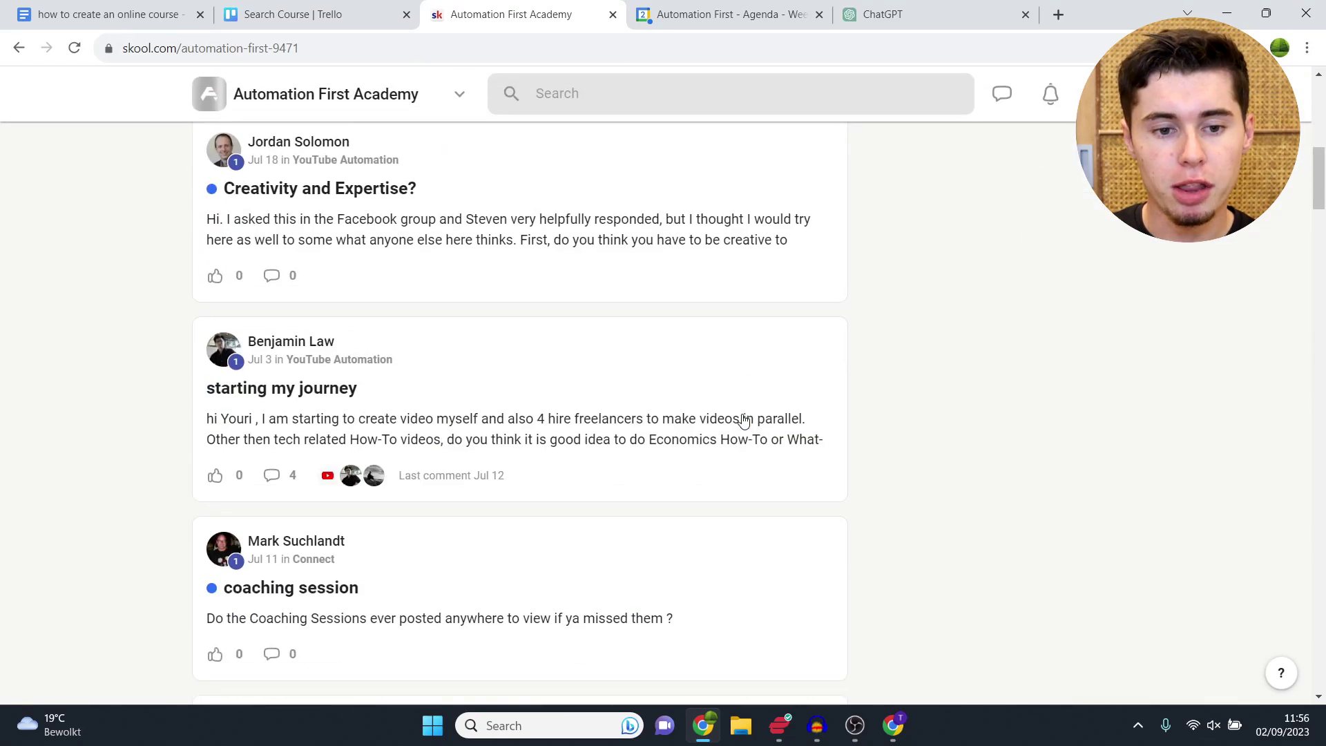
{"action": "scroll", "coordinate": [743, 420], "scroll_direction": "up", "scroll_amount": 8}
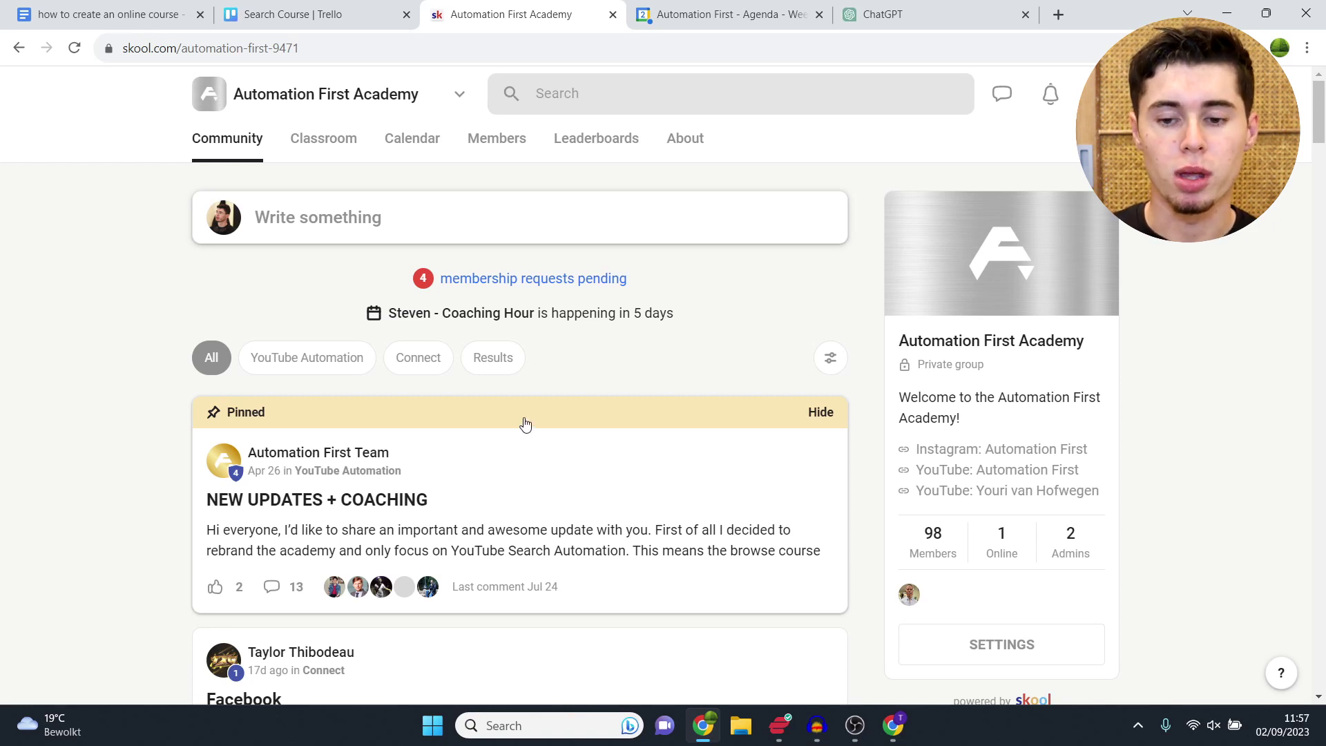
{"action": "left_click", "coordinate": [351, 142]}
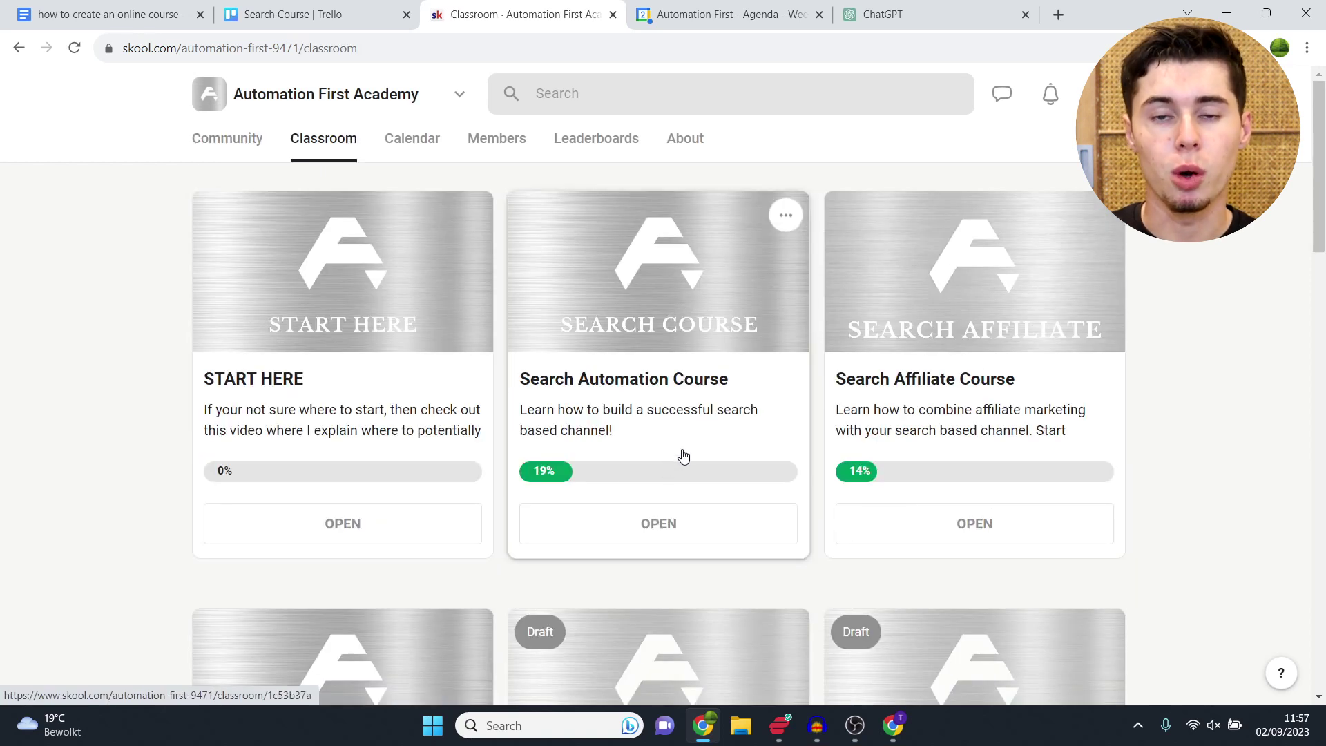
- Open the Search Automation Course and play its Understanding the Format lesson video
{"action": "scroll", "coordinate": [678, 423], "scroll_direction": "down", "scroll_amount": 8}
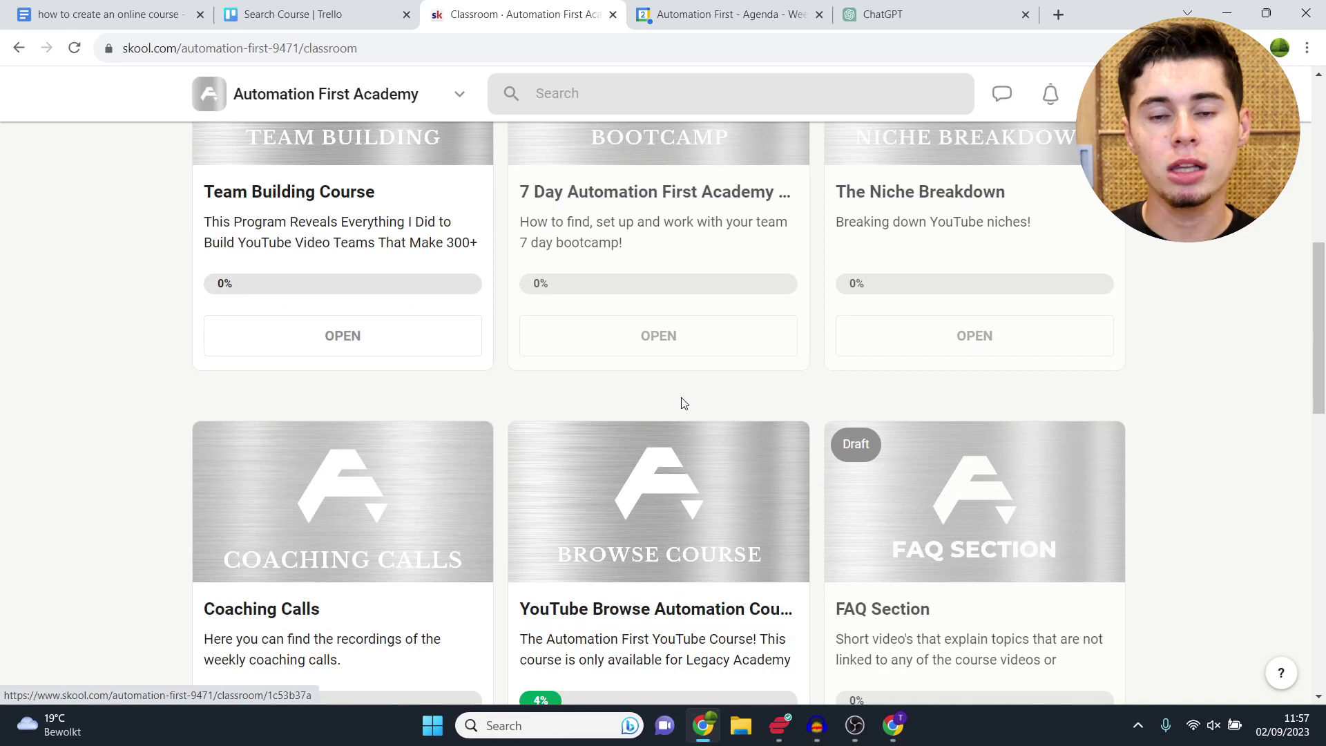
{"action": "scroll", "coordinate": [701, 422], "scroll_direction": "up", "scroll_amount": 9}
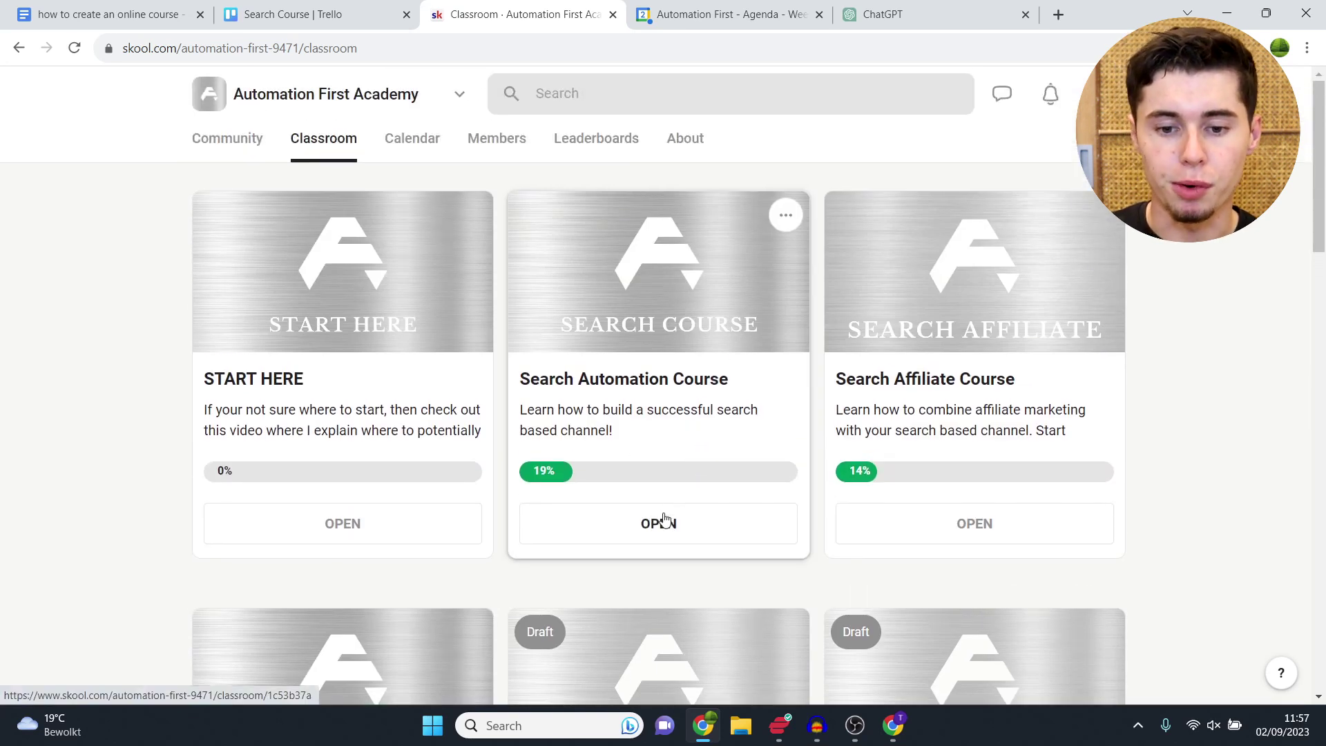
{"action": "left_click", "coordinate": [697, 447]}
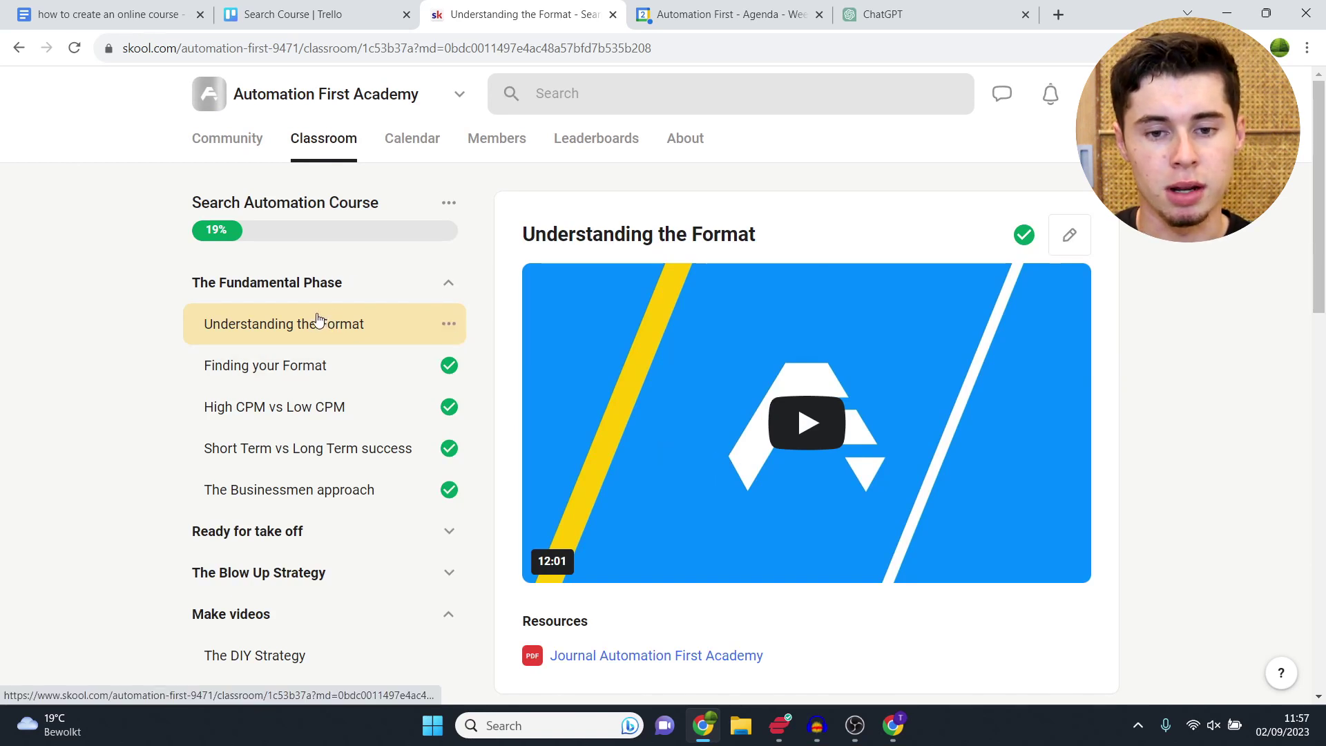
{"action": "scroll", "coordinate": [359, 373], "scroll_direction": "down", "scroll_amount": 15}
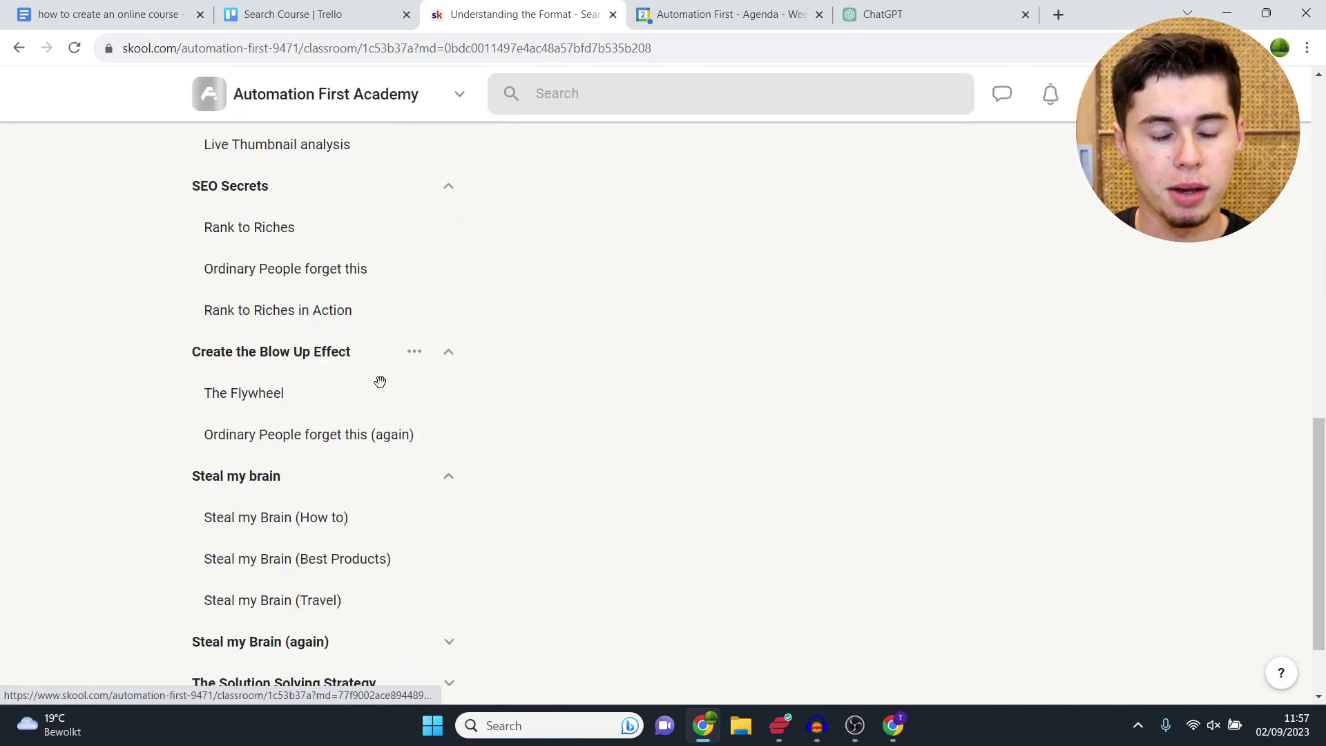
{"action": "scroll", "coordinate": [380, 382], "scroll_direction": "down", "scroll_amount": 2}
{"action": "scroll", "coordinate": [553, 457], "scroll_direction": "up", "scroll_amount": 17}
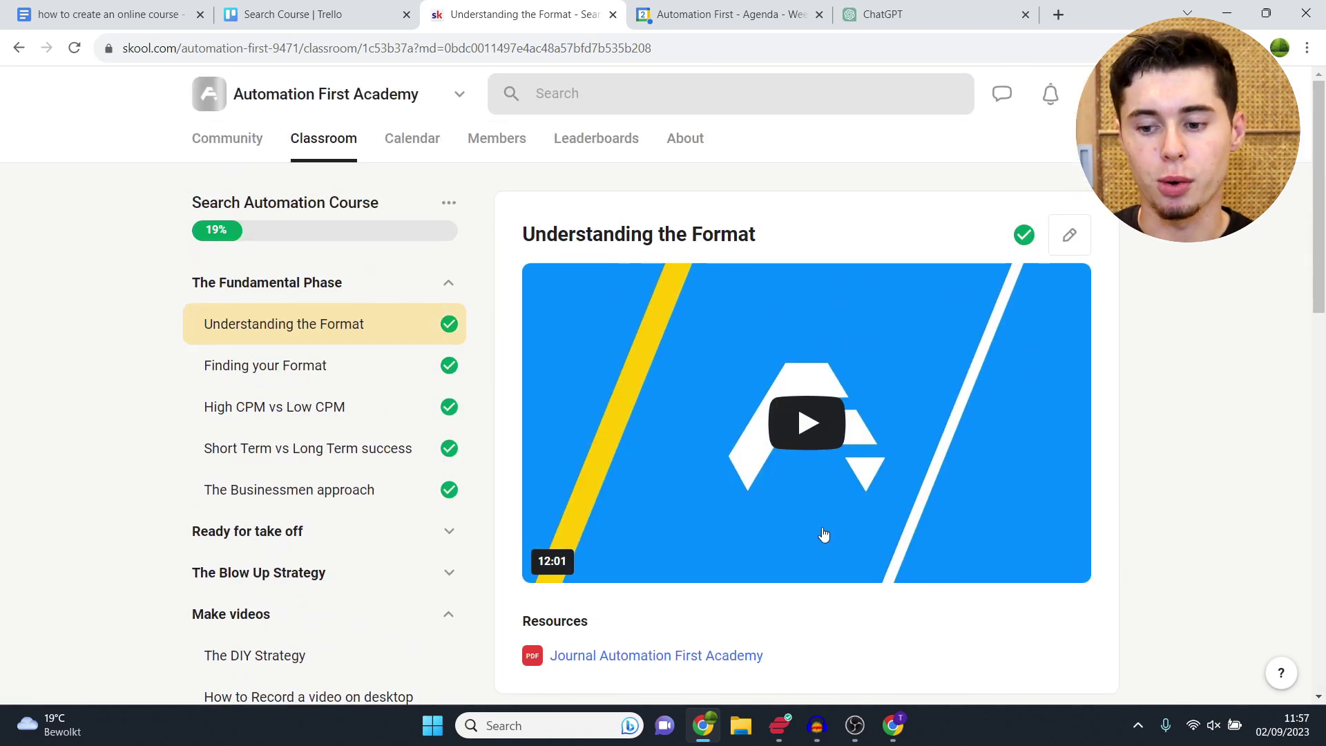
{"action": "left_click", "coordinate": [796, 536]}
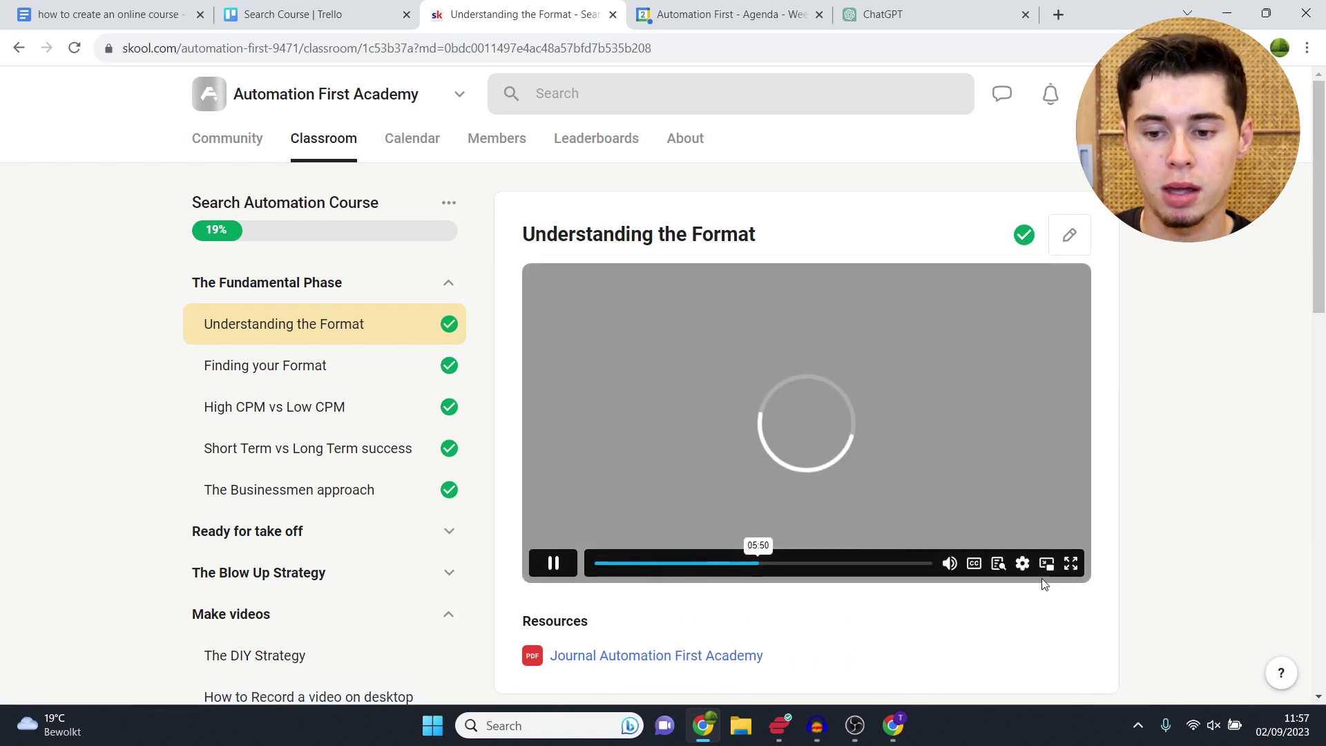
- Check the video's playback speed options and briefly view its transcript
{"action": "left_click", "coordinate": [1022, 563]}
{"action": "left_click", "coordinate": [1048, 520]}
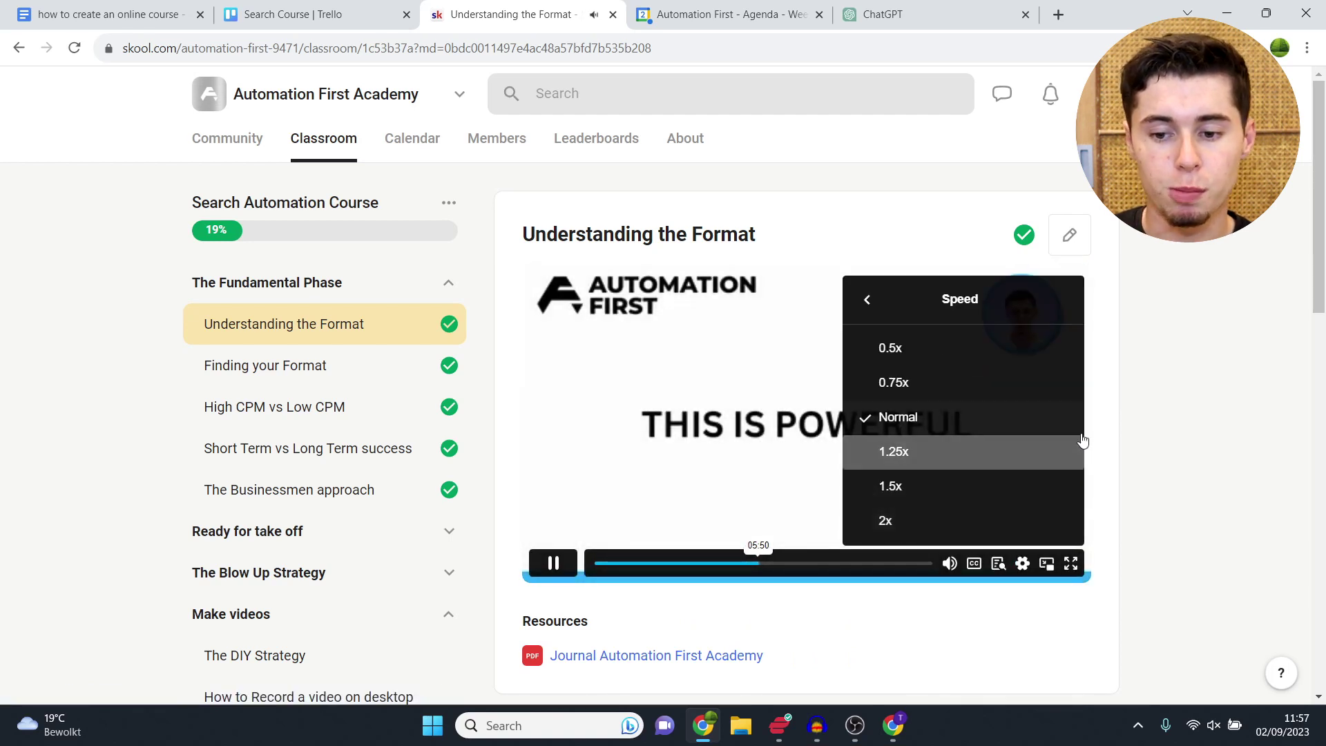
{"action": "left_click", "coordinate": [1022, 563]}
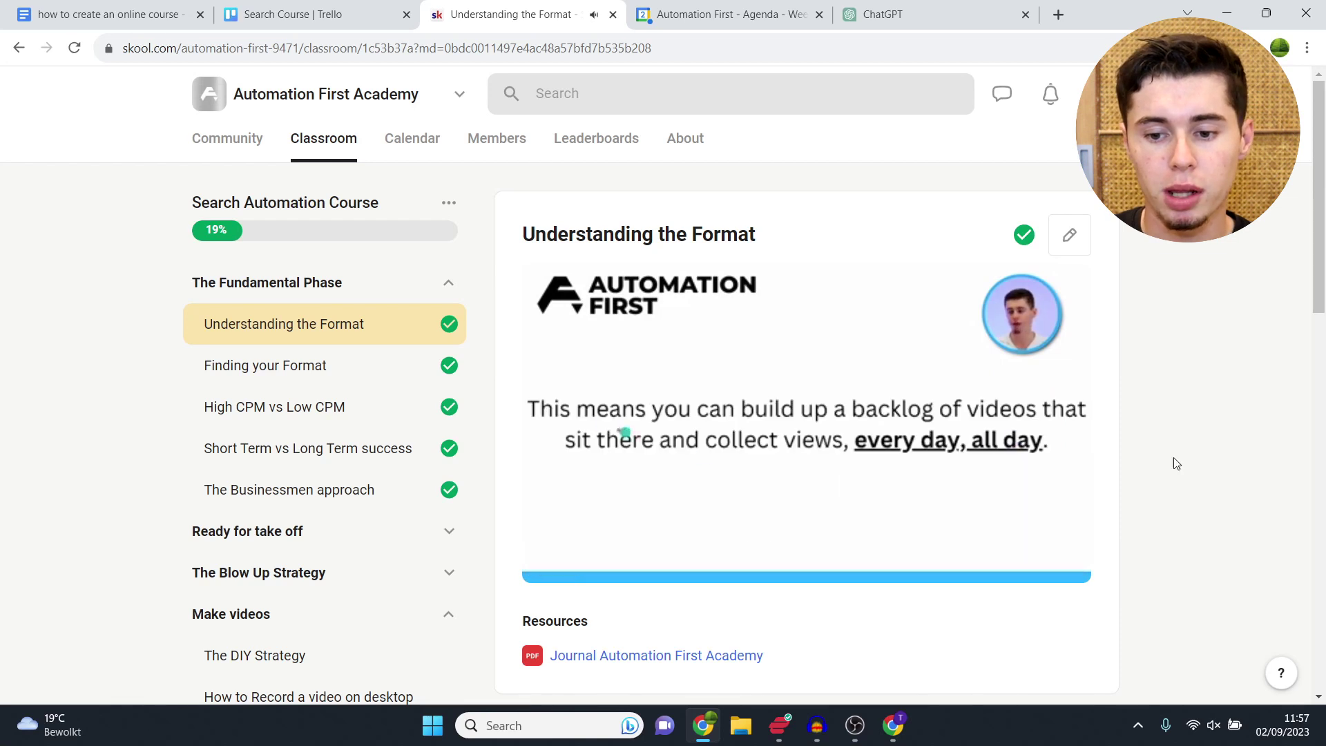
{"action": "left_click", "coordinate": [998, 563]}
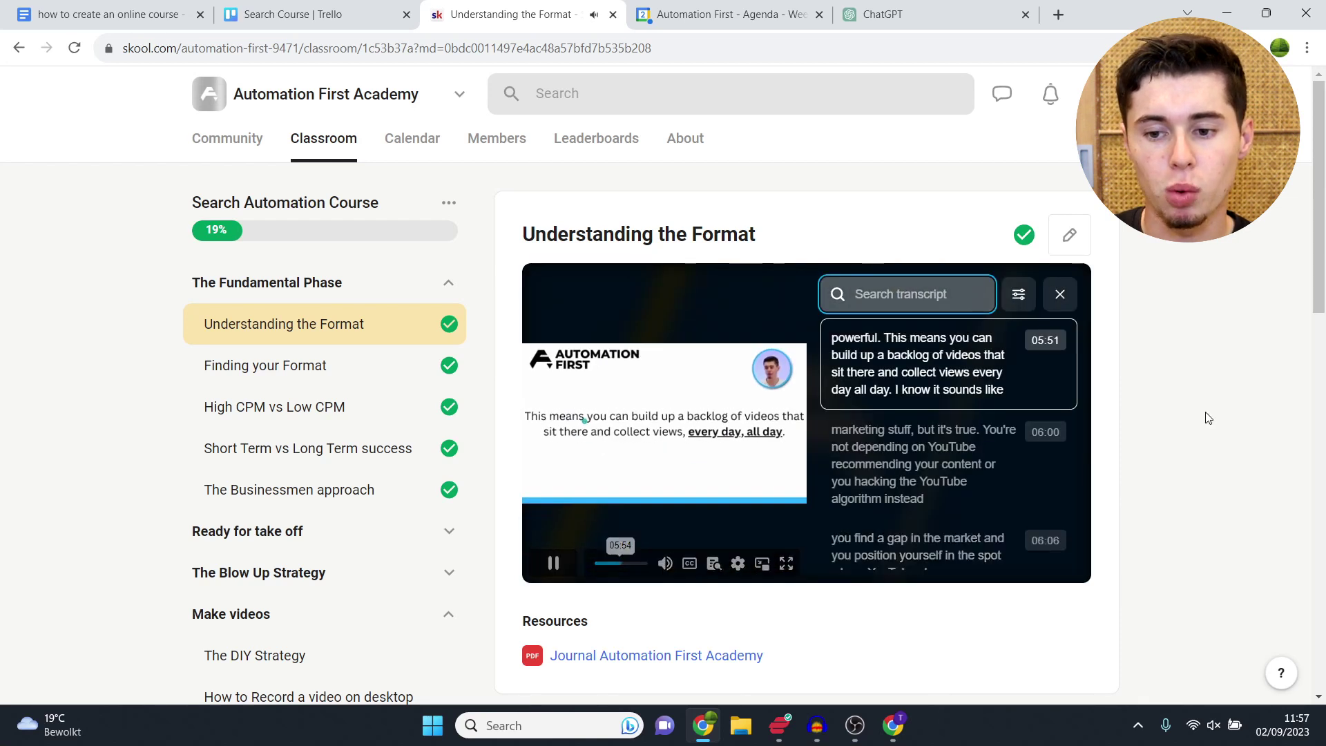
{"action": "left_click", "coordinate": [1060, 294]}
- Set the video quality to 1080p in fullscreen, then expand the Ready for take off section
{"action": "left_click", "coordinate": [1071, 564]}
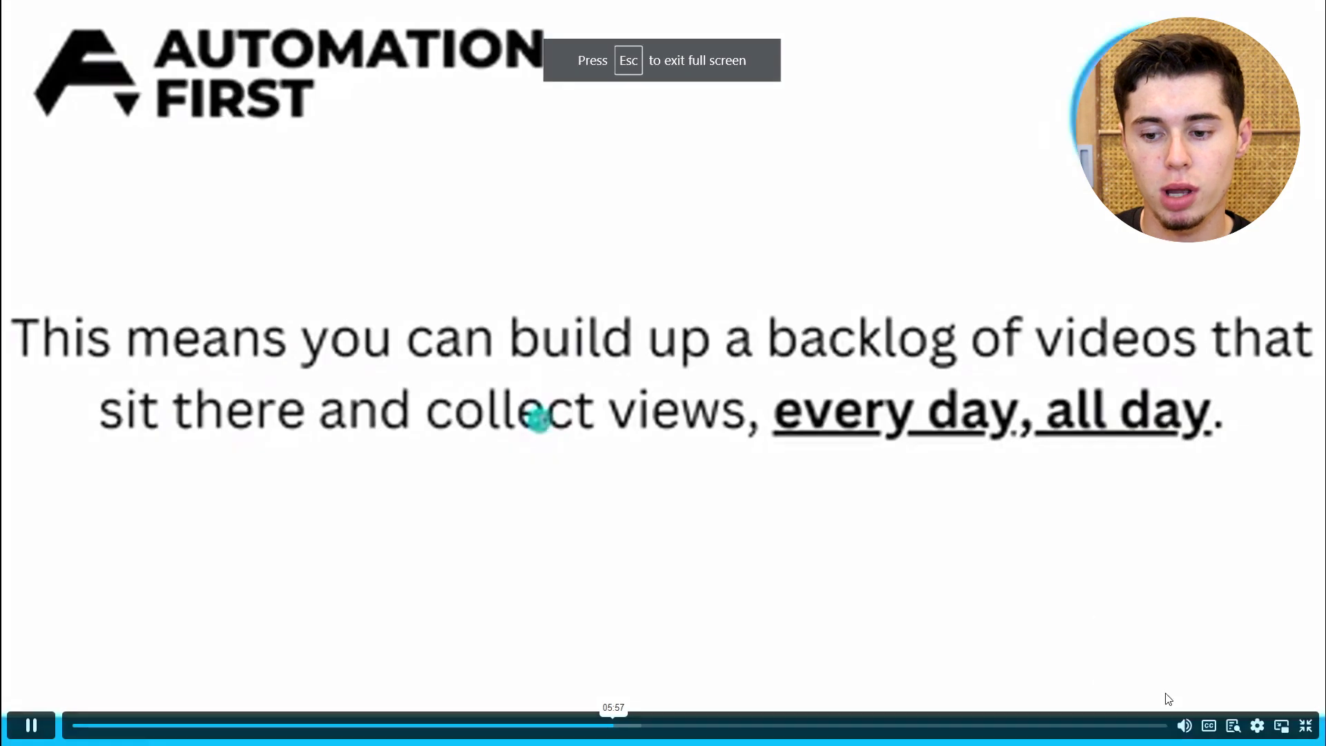
{"action": "left_click", "coordinate": [1257, 725]}
{"action": "left_click", "coordinate": [1269, 651]}
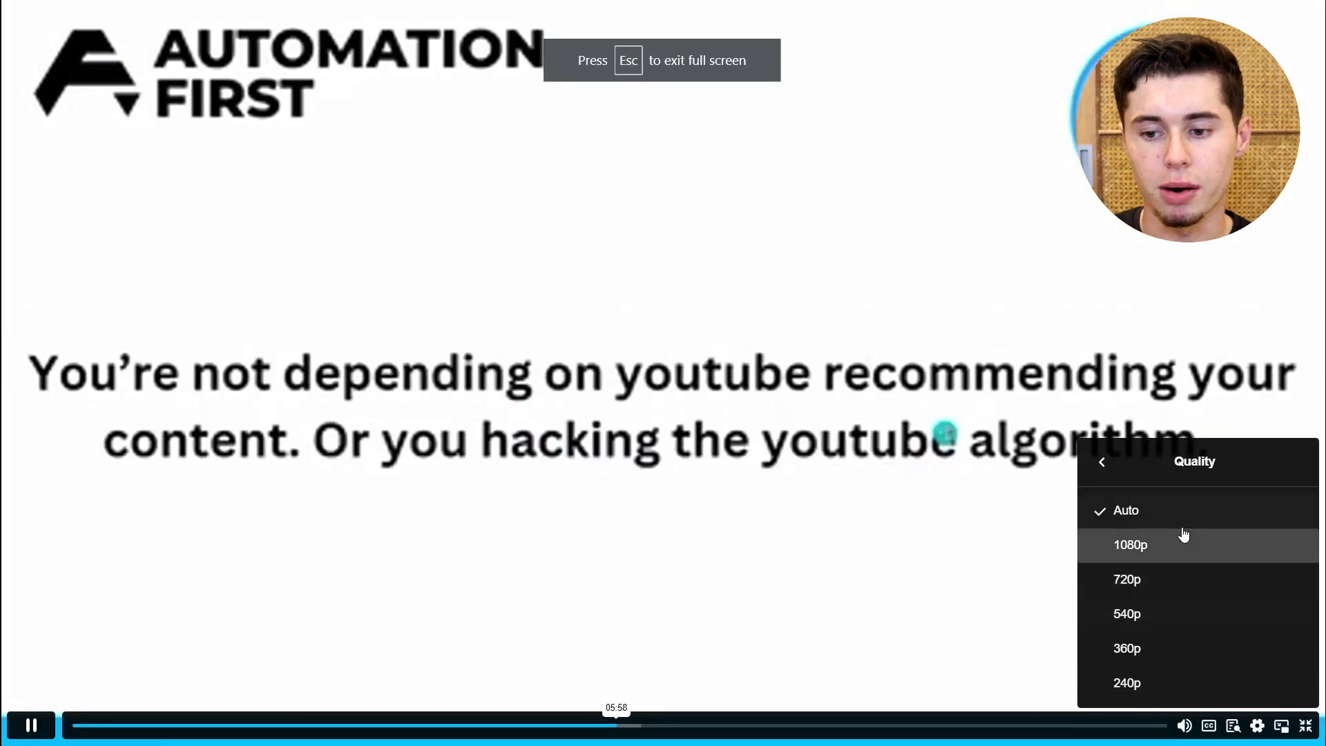
{"action": "left_click", "coordinate": [1175, 545]}
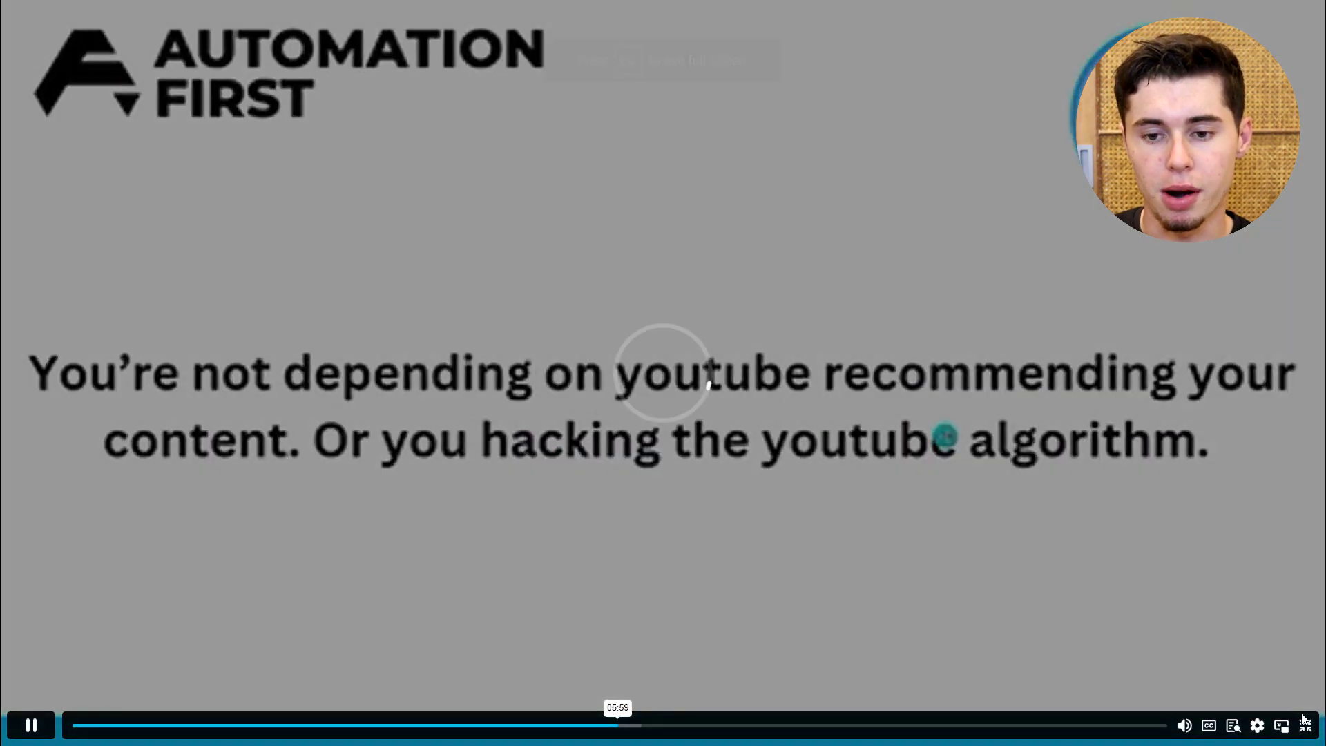
{"action": "left_click", "coordinate": [1305, 725]}
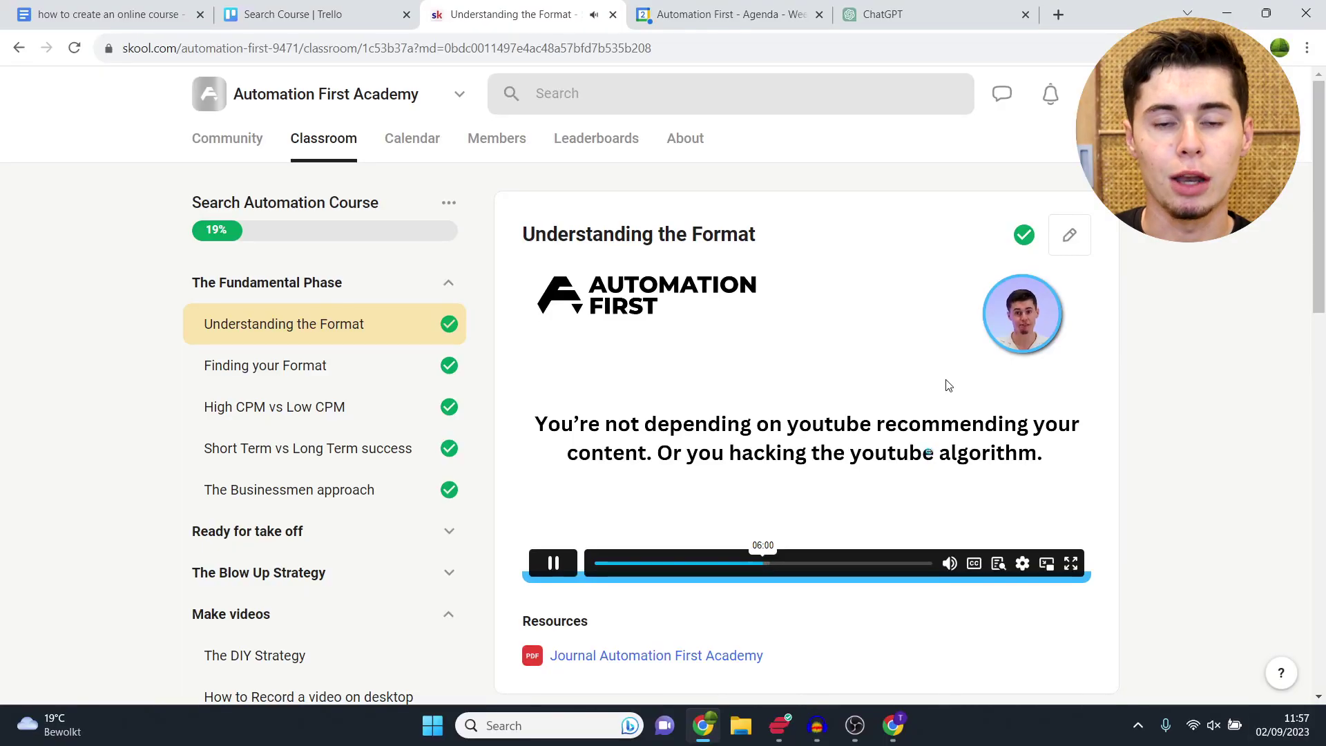
{"action": "left_click", "coordinate": [425, 531]}
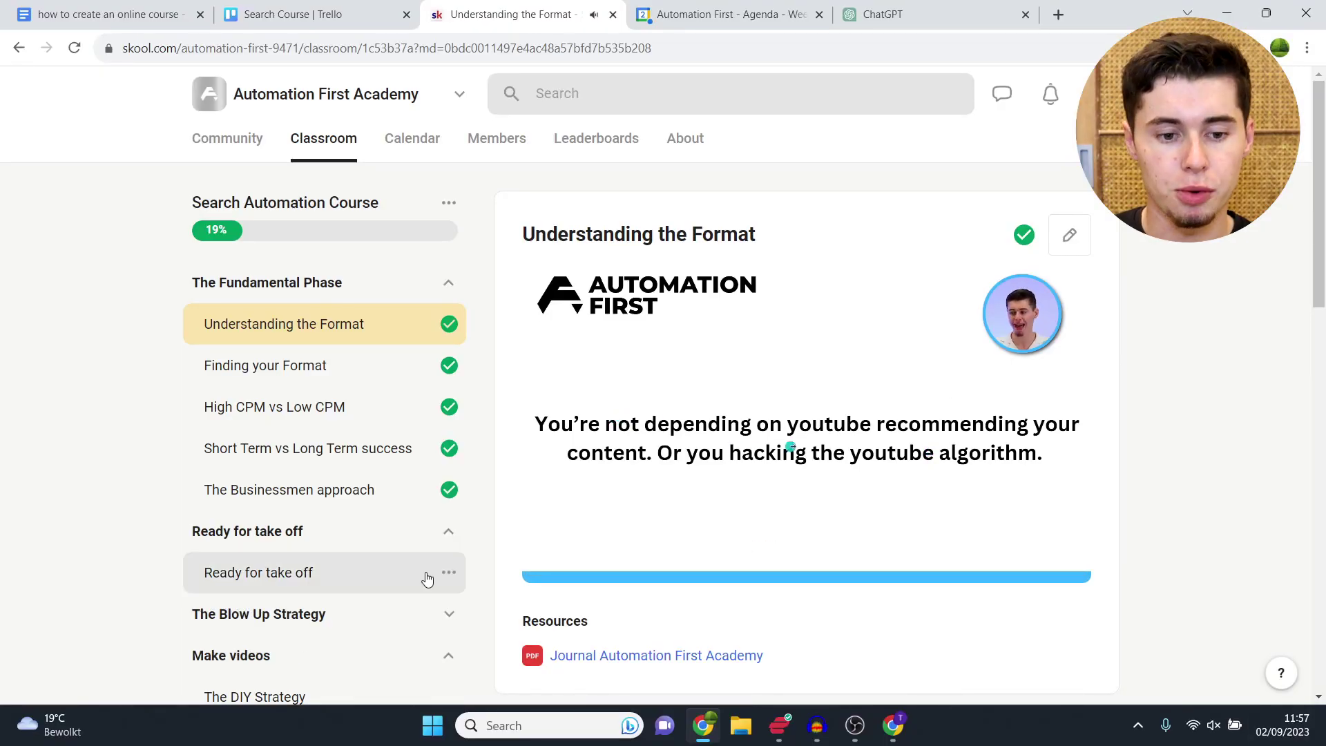
- Open the Ready for take off lesson, reaching 22% progress, then view the September 2023 calendar
{"action": "left_click", "coordinate": [407, 572]}
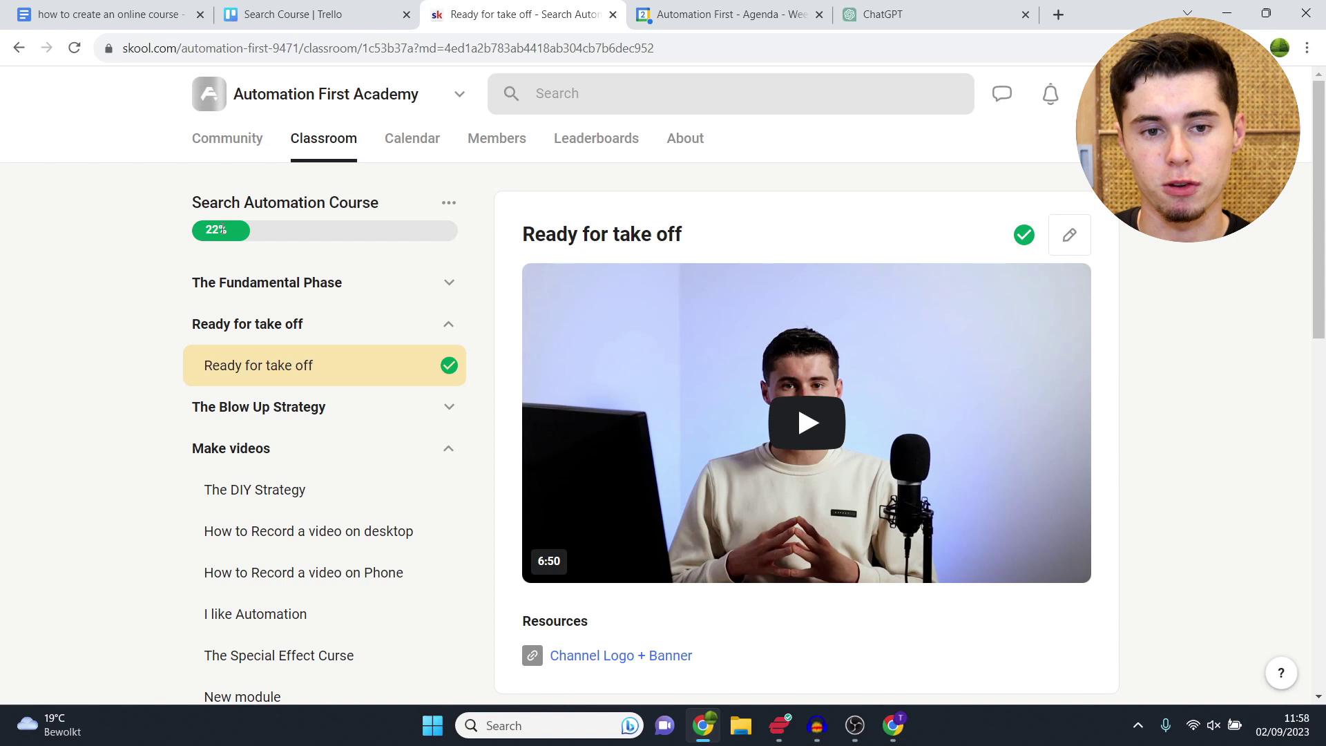
{"action": "left_click", "coordinate": [408, 141]}
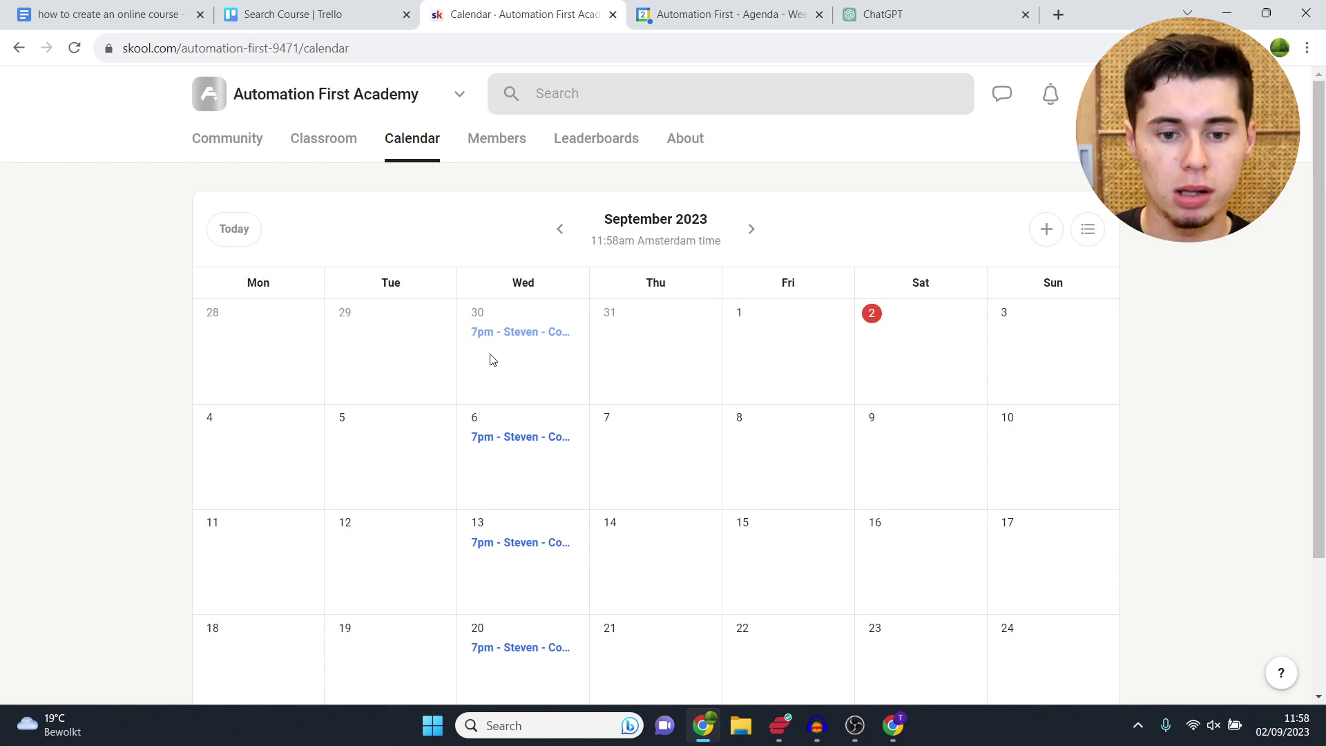
- Review the 6 September 7pm coaching event details, then go back to the community feed
{"action": "left_click", "coordinate": [526, 444]}
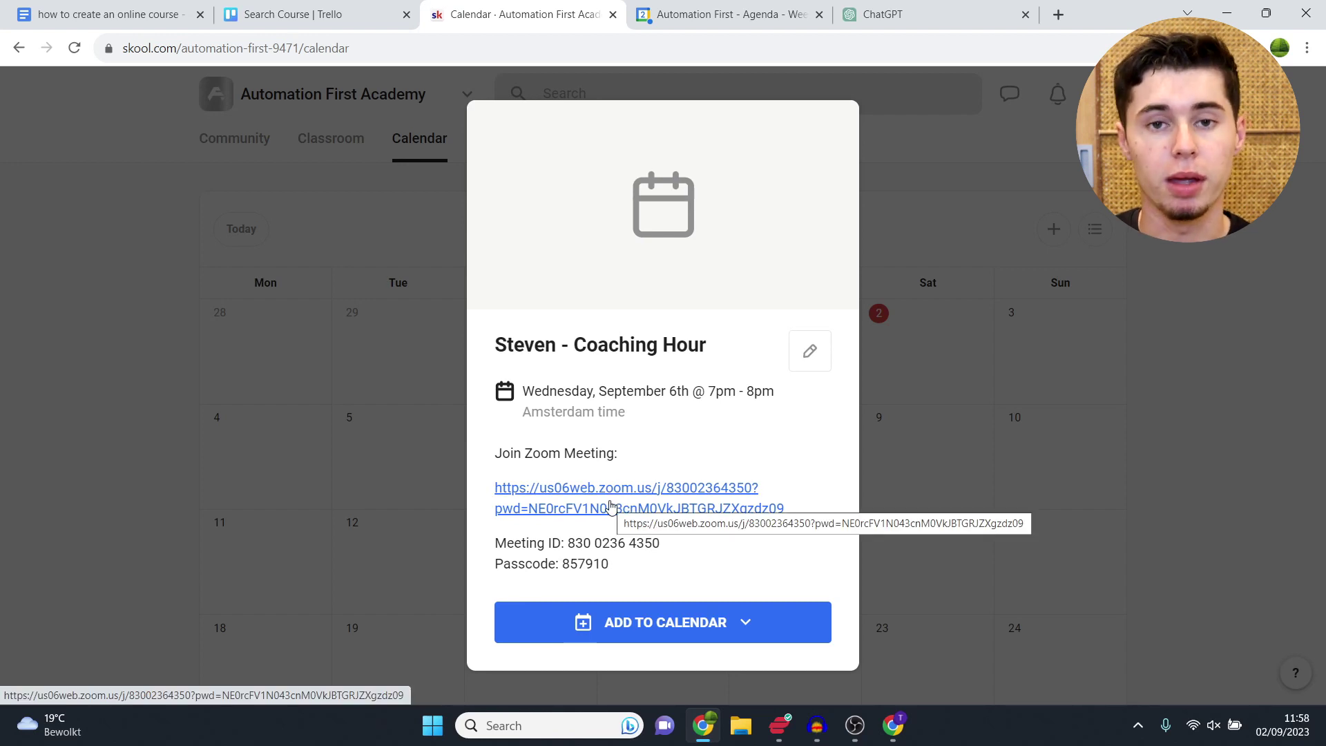
{"action": "left_click", "coordinate": [358, 354]}
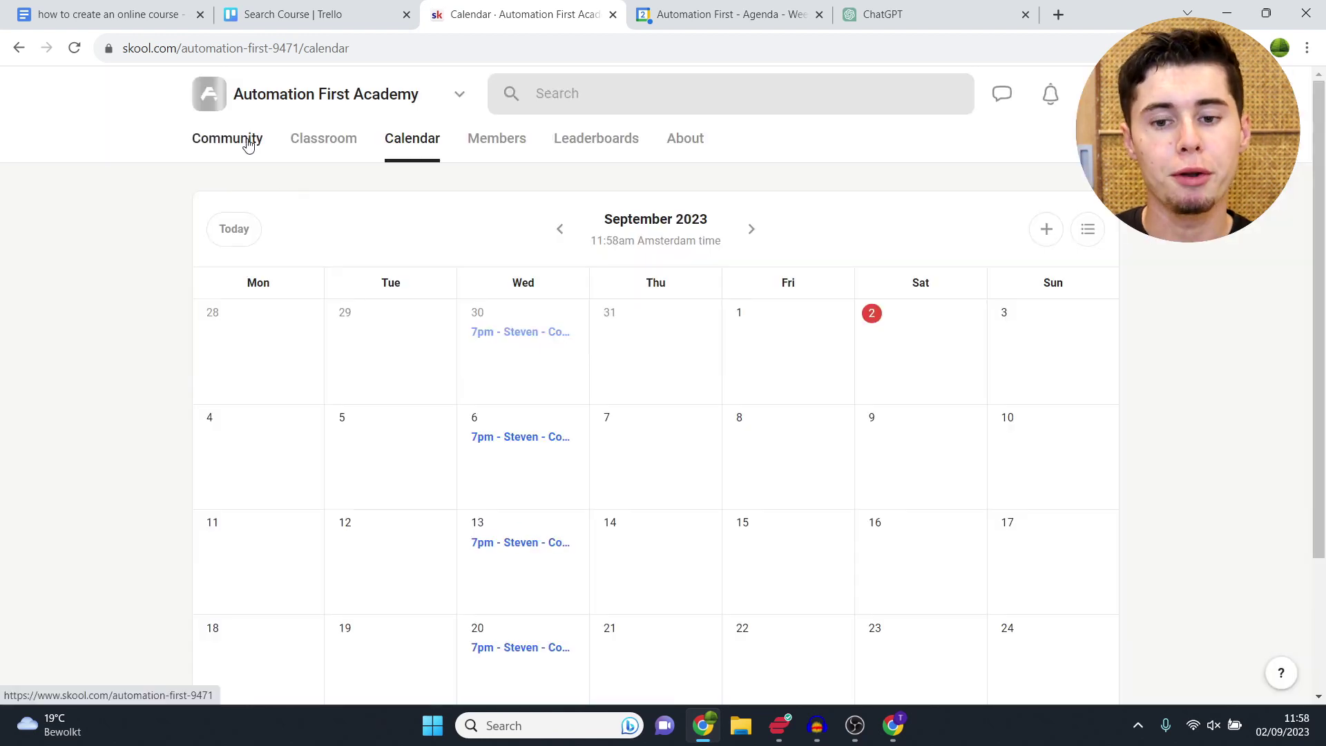
{"action": "key", "text": "alt+Left"}
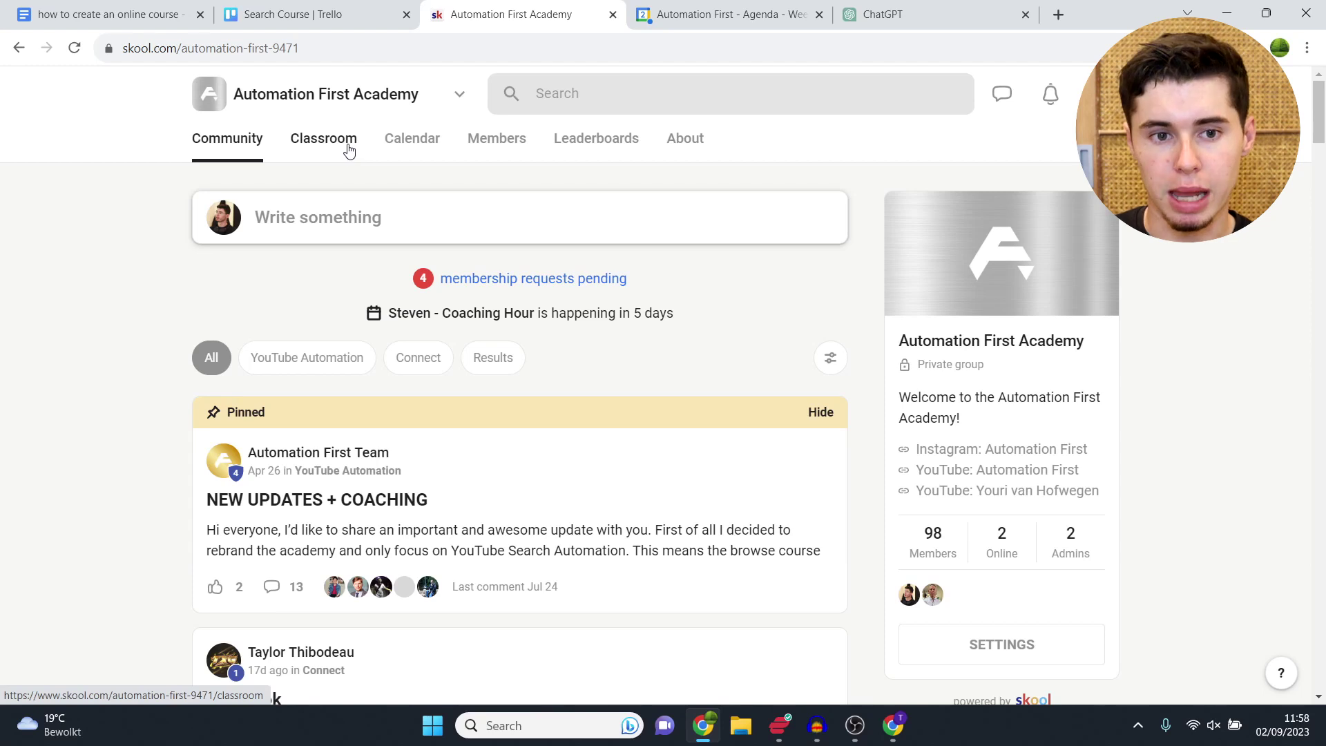
{"action": "left_click", "coordinate": [350, 142]}
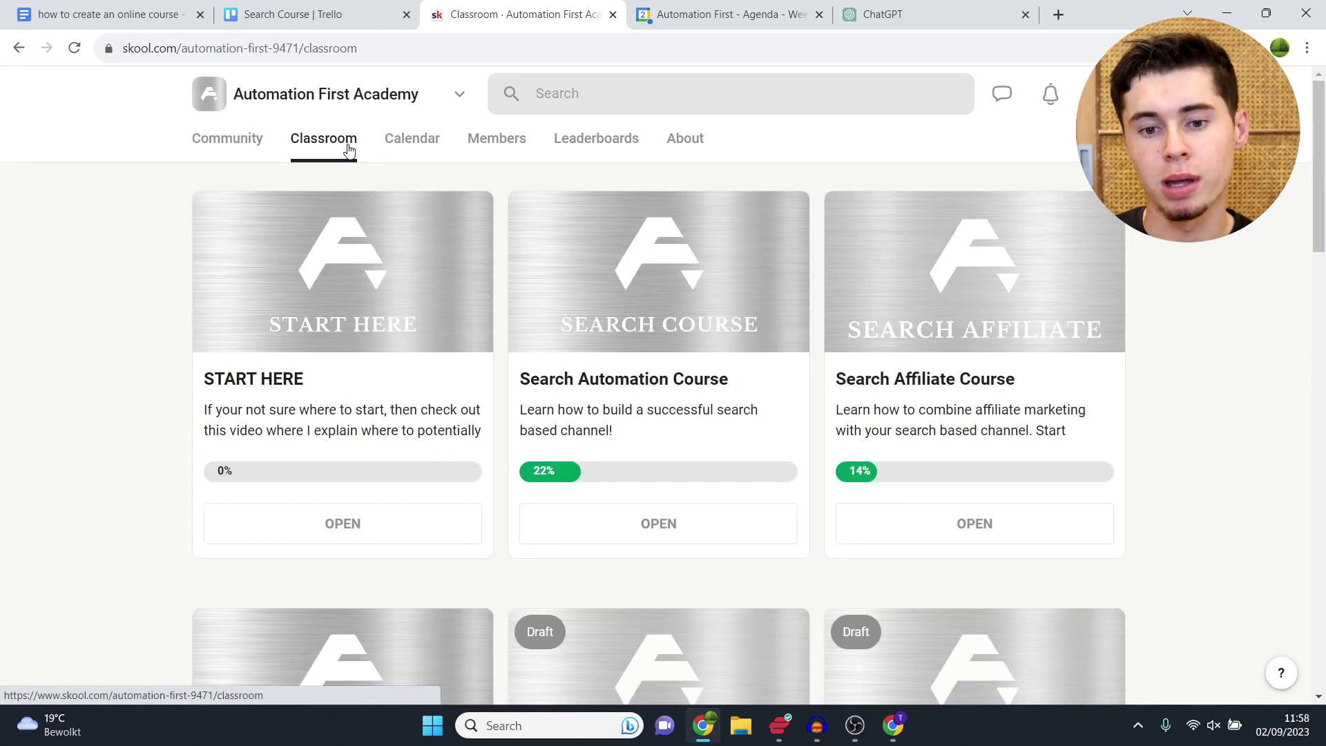
{"action": "left_click", "coordinate": [404, 142]}
{"action": "left_click", "coordinate": [530, 457]}
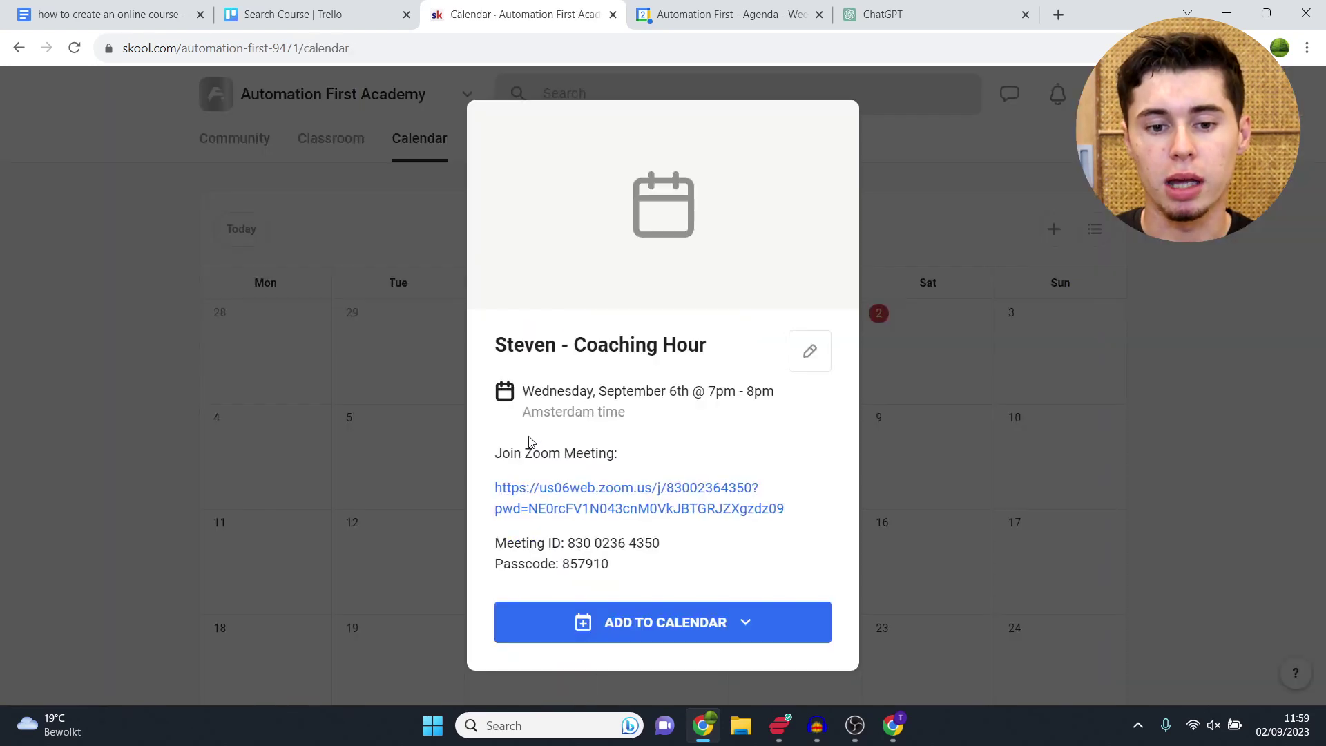
{"action": "left_click", "coordinate": [424, 402]}
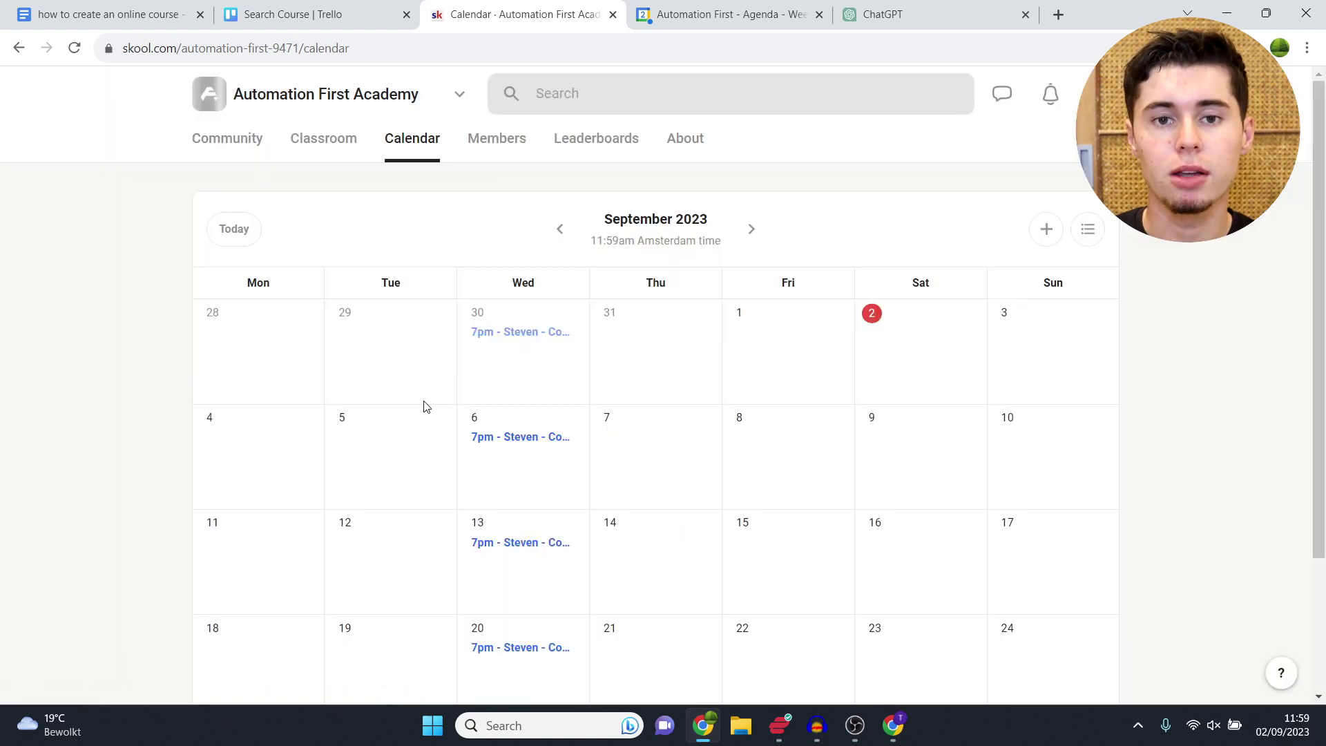
{"action": "left_click", "coordinate": [253, 151]}
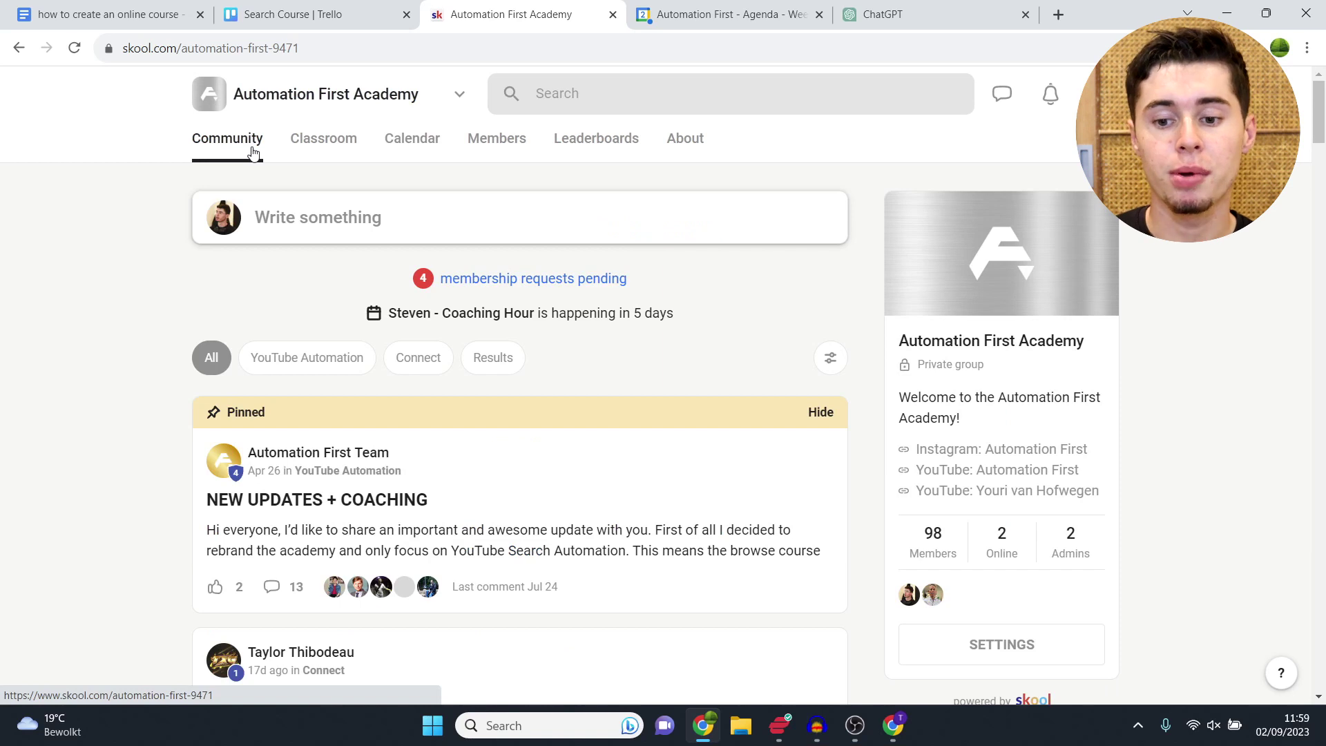